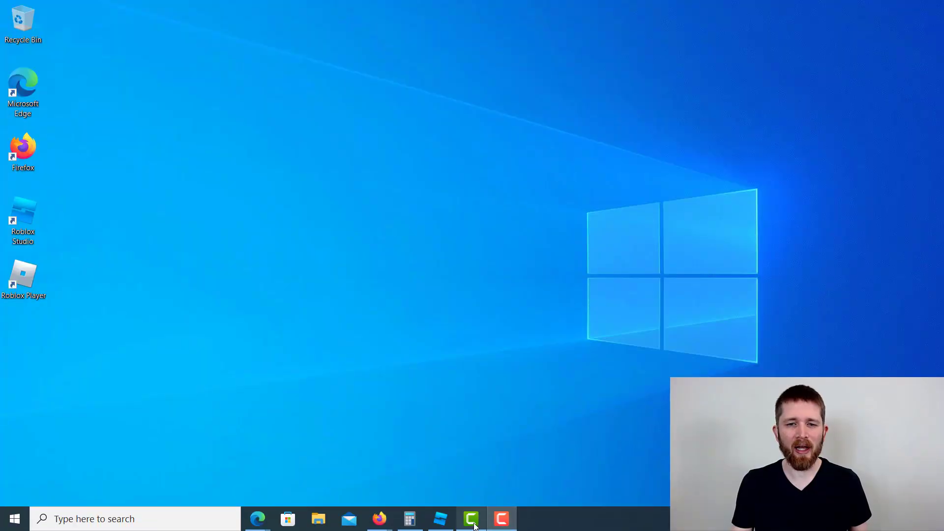
Step: Insert a Block part and place it on the grid right of the star-patterned spawn pad
{"action": "left_click", "coordinate": [441, 518]}
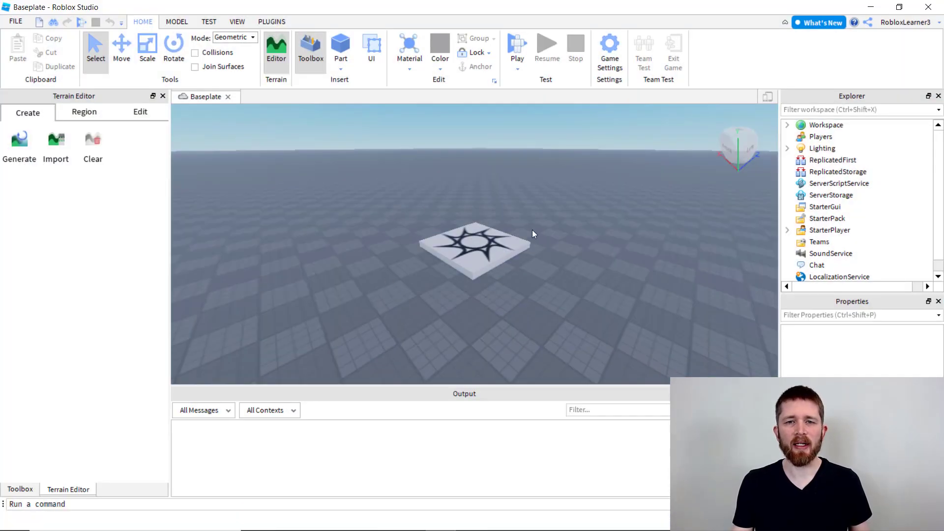
{"action": "right_click_drag", "start_coordinate": [550, 239], "coordinate": [554, 240]}
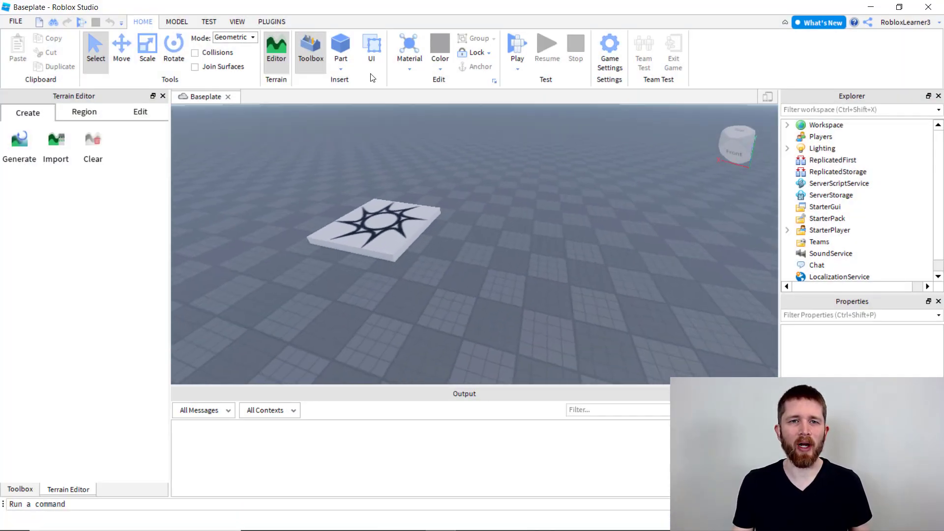
{"action": "left_click", "coordinate": [341, 69]}
{"action": "left_click", "coordinate": [357, 80]}
{"action": "left_click_drag", "start_coordinate": [445, 236], "coordinate": [466, 227]}
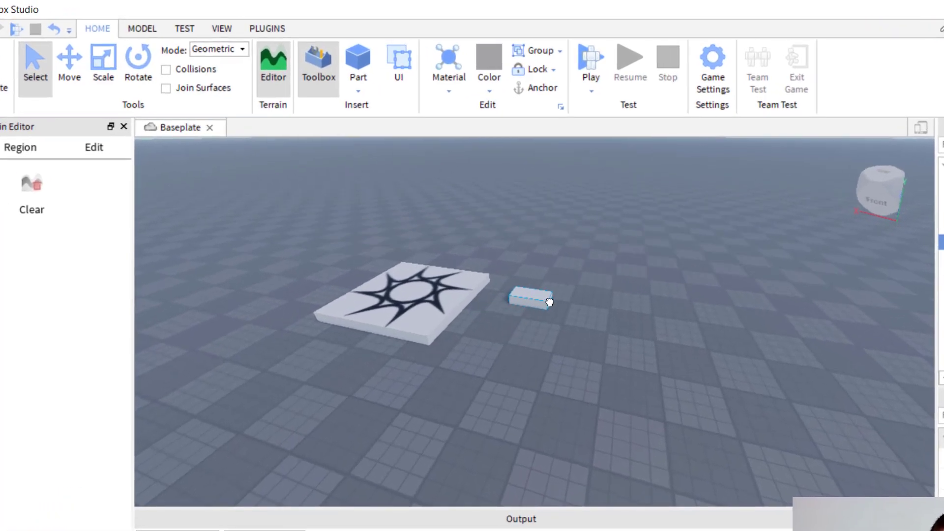
{"action": "left_click_drag", "start_coordinate": [556, 303], "coordinate": [570, 317]}
Step: Stretch the block into a long bar with the Scale tool, then return to Select mode
{"action": "left_click", "coordinate": [104, 61]}
{"action": "mouse_move", "coordinate": [565, 303]}
{"action": "left_mouse_down"}
{"action": "mouse_move", "coordinate": [725, 320]}
{"action": "mouse_move", "coordinate": [632, 323]}
{"action": "mouse_move", "coordinate": [554, 303]}
{"action": "left_mouse_up"}
{"action": "key", "text": "ctrl+1"}
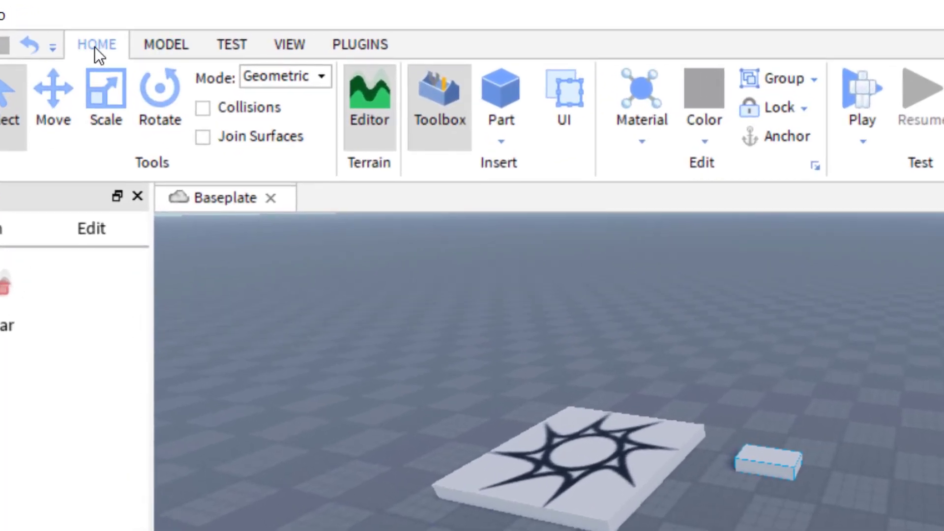
Step: Show the MODEL tab's Snap to Grid settings and slide the block right and back left along X
{"action": "left_click", "coordinate": [56, 99]}
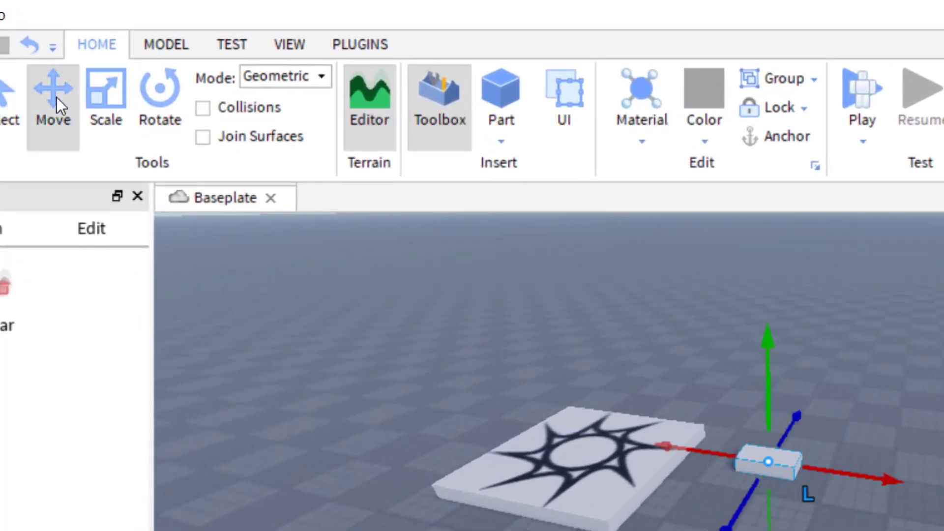
{"action": "left_click", "coordinate": [172, 49]}
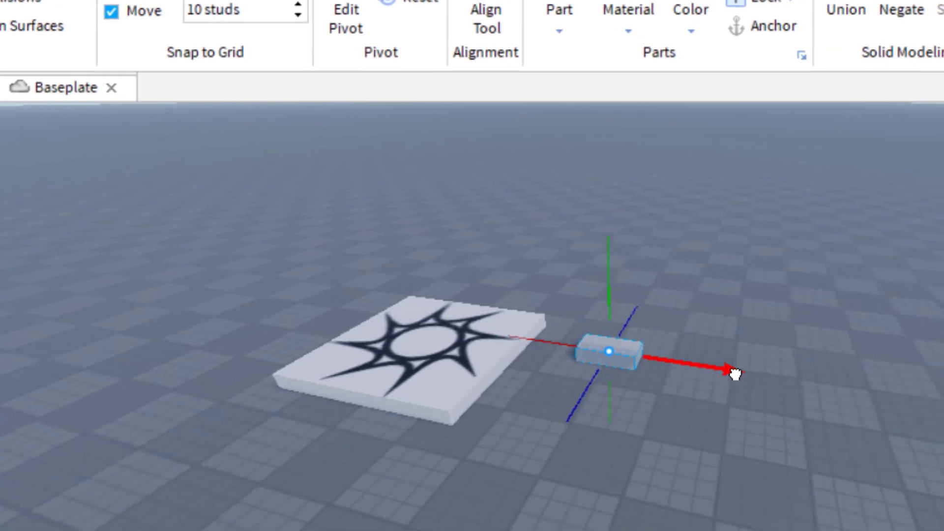
{"action": "left_click_drag", "start_coordinate": [892, 480], "coordinate": [932, 492]}
{"action": "left_click_drag", "start_coordinate": [773, 381], "coordinate": [701, 381]}
{"action": "key", "text": "ctrl+l"}
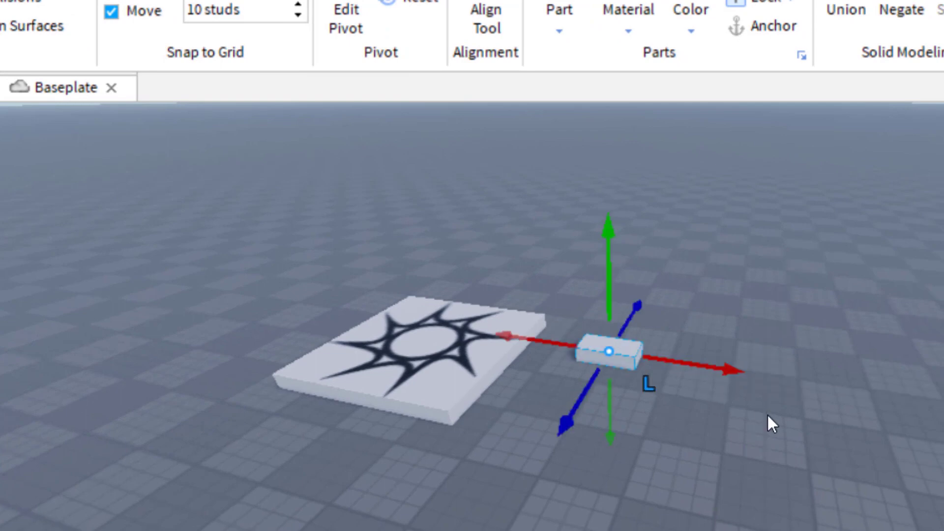
{"action": "key", "text": "f"}
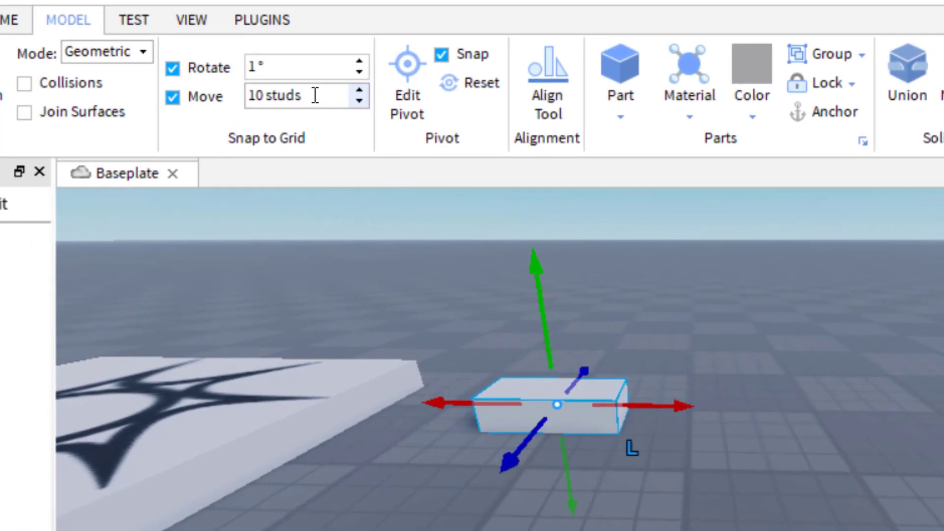
Step: Set the Move snap increment to 1 stud
{"action": "left_click", "coordinate": [253, 7]}
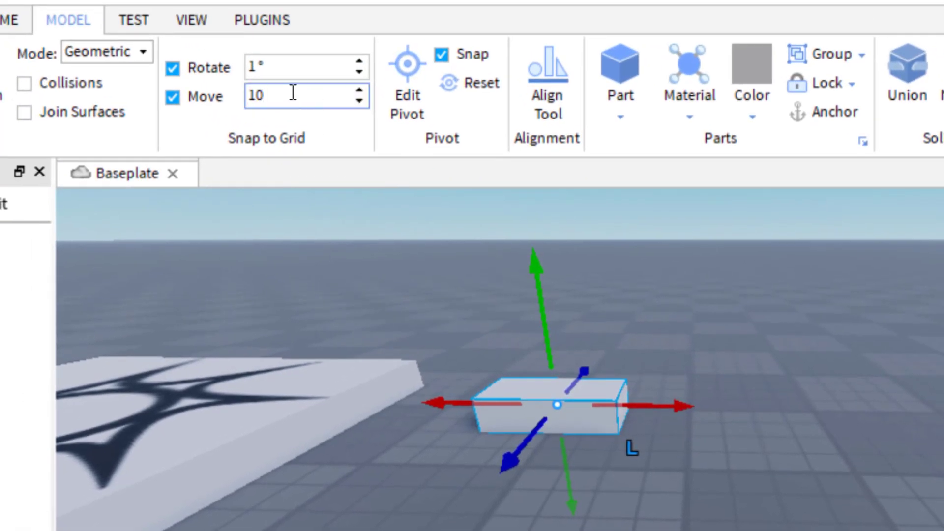
{"action": "left_click_drag", "start_coordinate": [293, 92], "coordinate": [244, 95]}
{"action": "type", "text": "1"}
{"action": "left_click", "coordinate": [653, 411]}
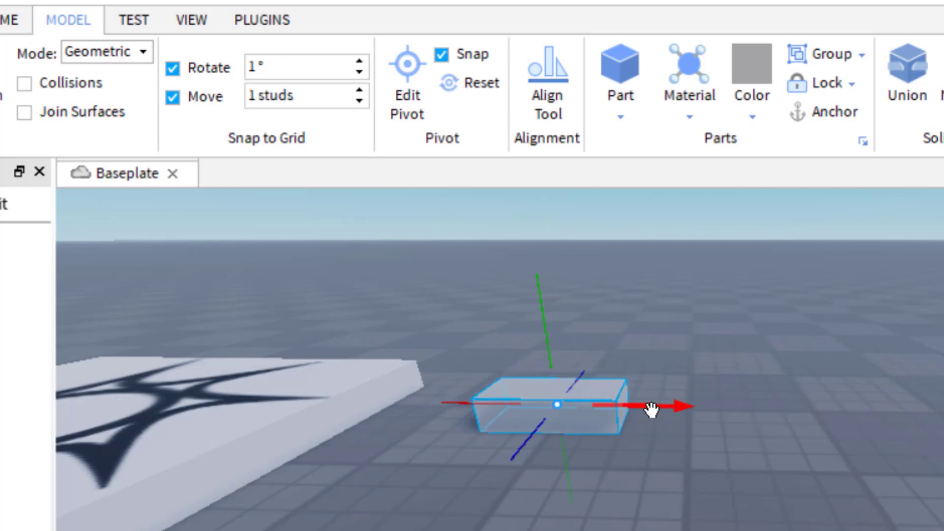
Step: Nudge the block right along X, toward the camera along Z, then right again
{"action": "left_click_drag", "start_coordinate": [653, 411], "coordinate": [699, 411]}
{"action": "left_click_drag", "start_coordinate": [615, 442], "coordinate": [597, 472]}
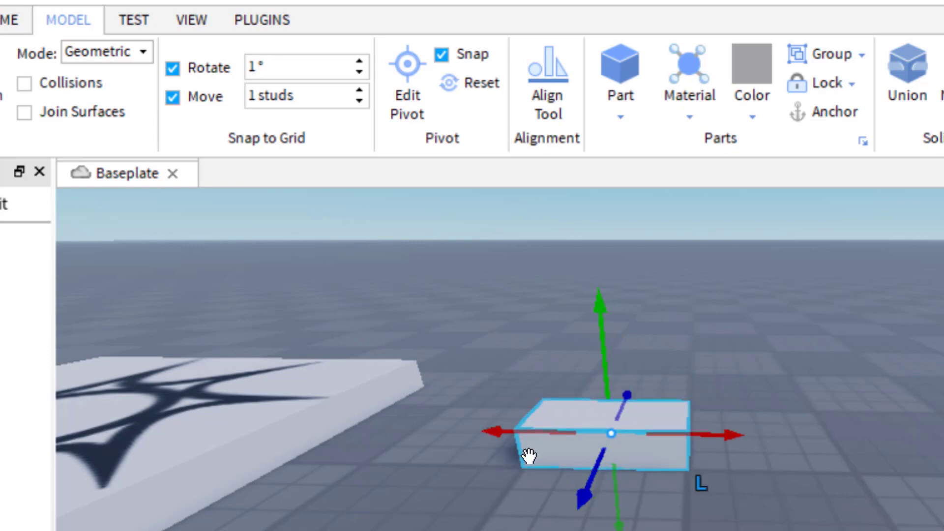
{"action": "left_click_drag", "start_coordinate": [713, 439], "coordinate": [733, 441]}
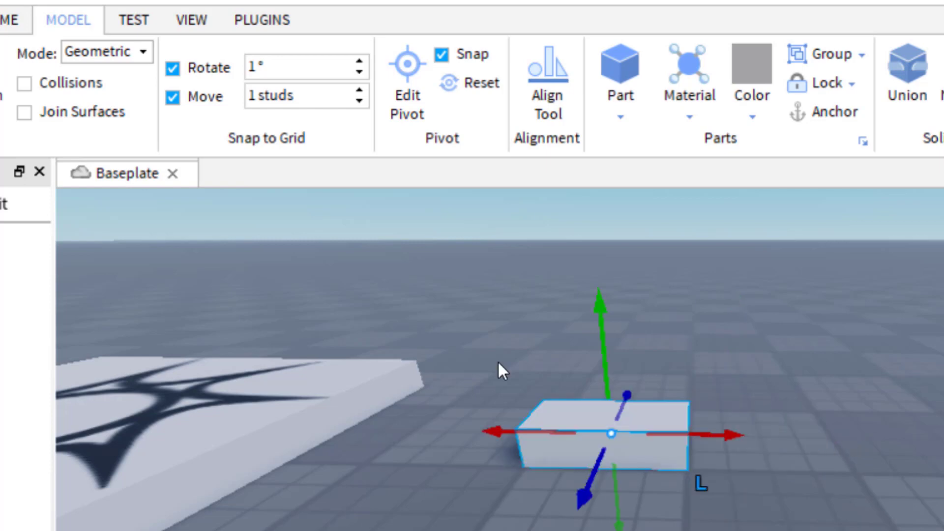
Step: Change the Move snap to 0.1 studs and nudge the block right along X
{"action": "left_click", "coordinate": [315, 97]}
{"action": "left_click_drag", "start_coordinate": [285, 96], "coordinate": [230, 96]}
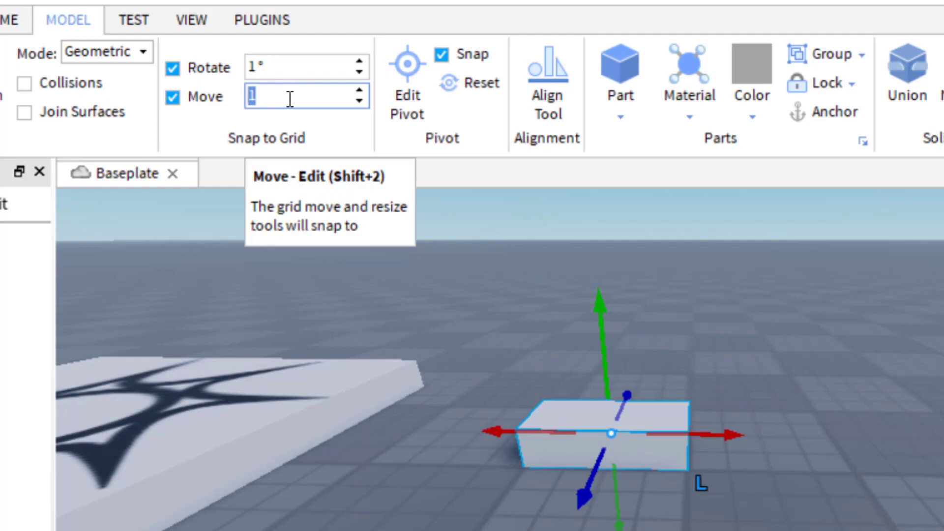
{"action": "type", "text": ".1"}
{"action": "key", "text": "Return"}
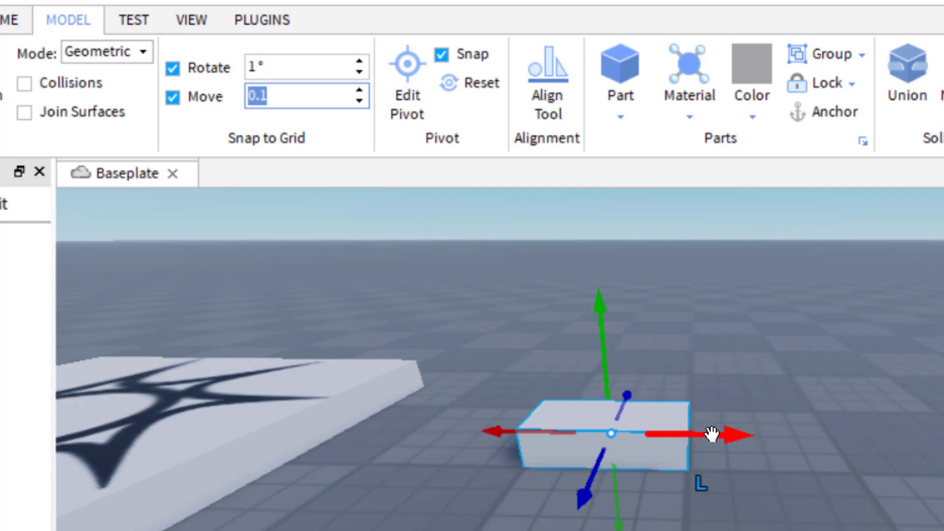
{"action": "left_click_drag", "start_coordinate": [711, 433], "coordinate": [713, 458]}
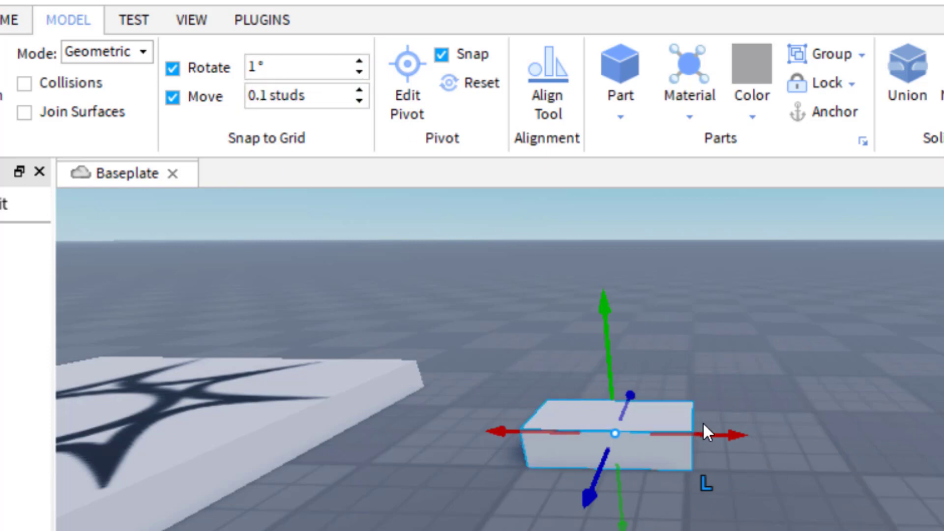
Step: Shorten the block slightly along X with the Scale tool (Ctrl+3)
{"action": "key", "text": "ctrl+3"}
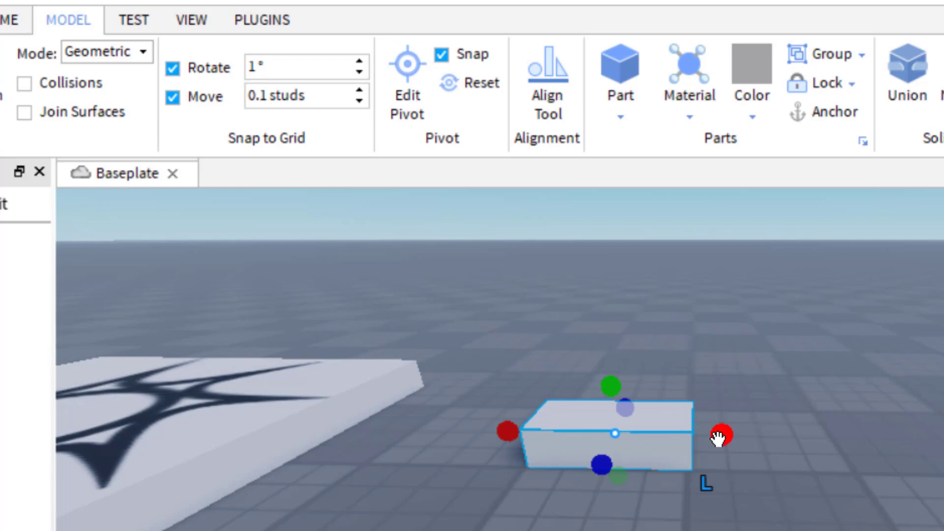
{"action": "mouse_move", "coordinate": [721, 435]}
{"action": "left_mouse_down"}
{"action": "mouse_move", "coordinate": [651, 436]}
{"action": "mouse_move", "coordinate": [721, 435]}
{"action": "left_mouse_up"}
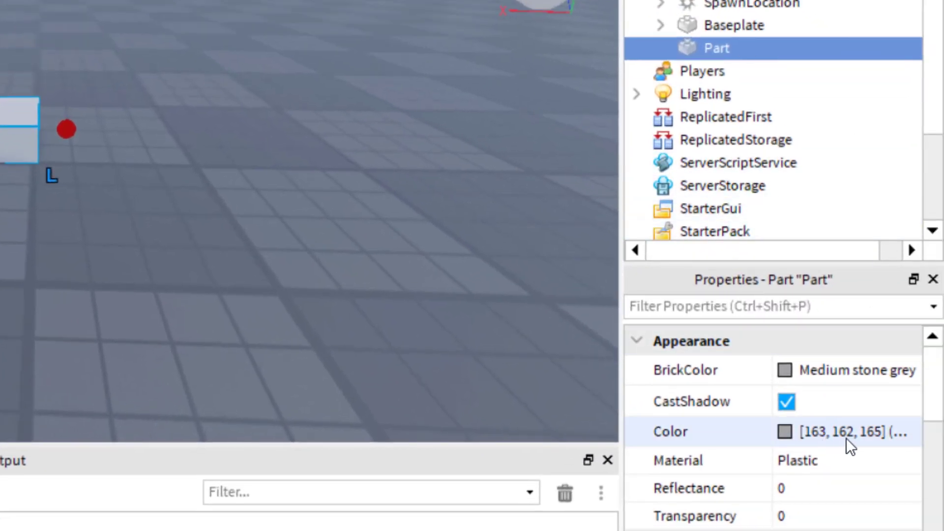
Step: Resize the part to 3.8 studs long along its long side
{"action": "scroll", "coordinate": [834, 399], "scroll_direction": "down", "scroll_amount": 5}
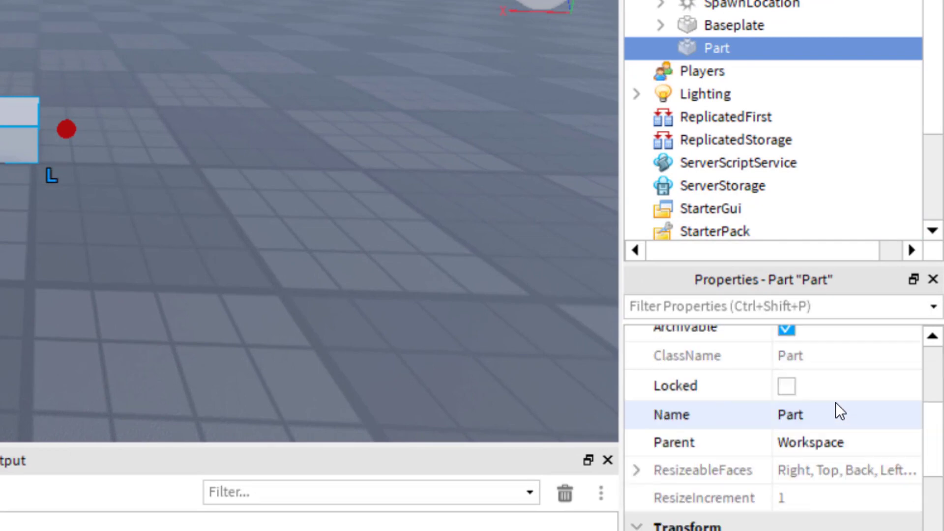
{"action": "scroll", "coordinate": [836, 402], "scroll_direction": "down", "scroll_amount": 3}
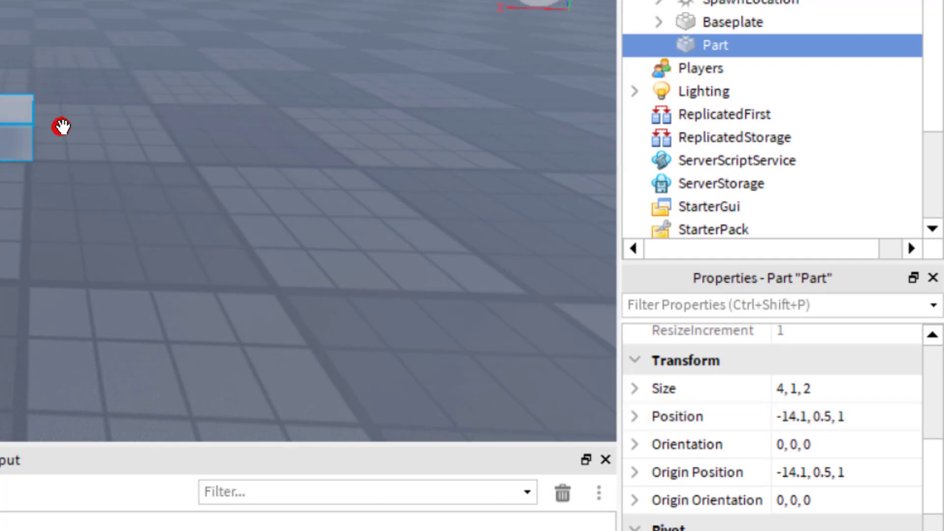
{"action": "left_click_drag", "start_coordinate": [63, 128], "coordinate": [56, 130]}
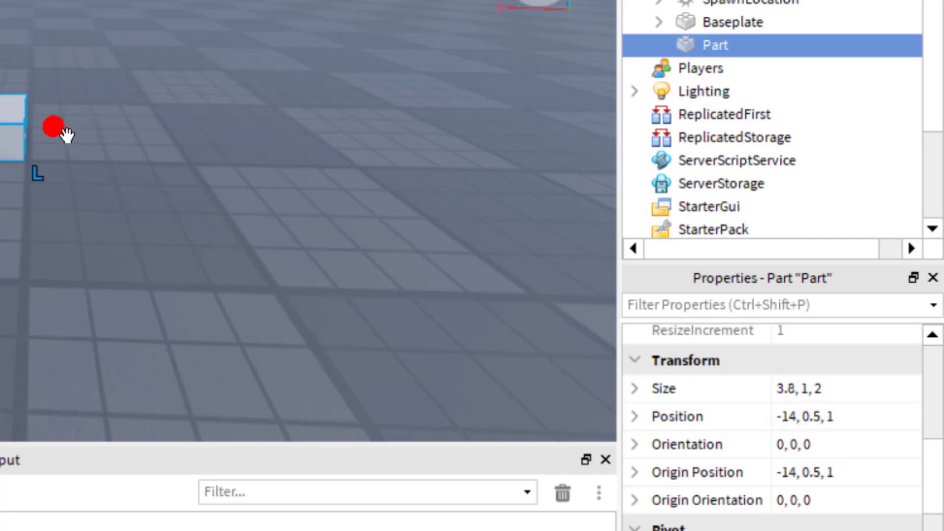
{"action": "left_click_drag", "start_coordinate": [61, 131], "coordinate": [147, 133]}
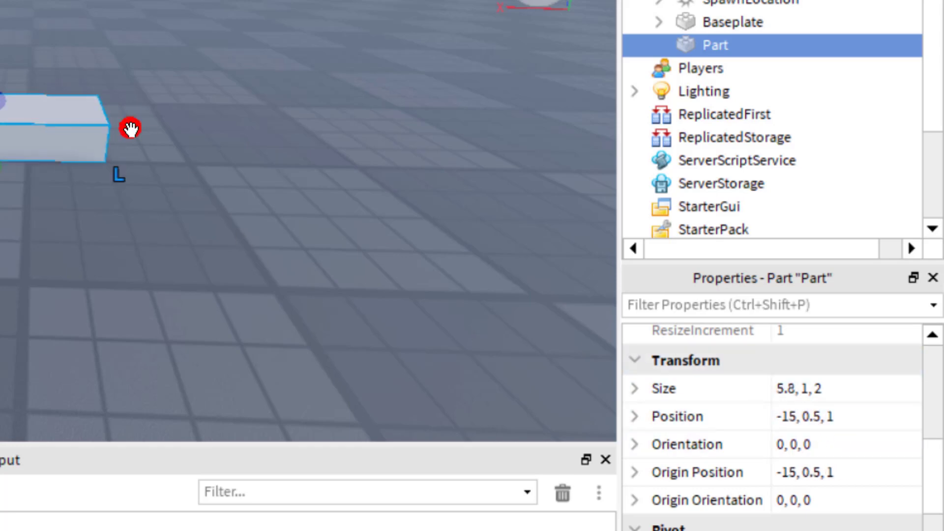
{"action": "left_click_drag", "start_coordinate": [130, 128], "coordinate": [52, 133]}
Step: Set the part's Position property to -15, 0.5, 1
{"action": "left_click", "coordinate": [790, 419]}
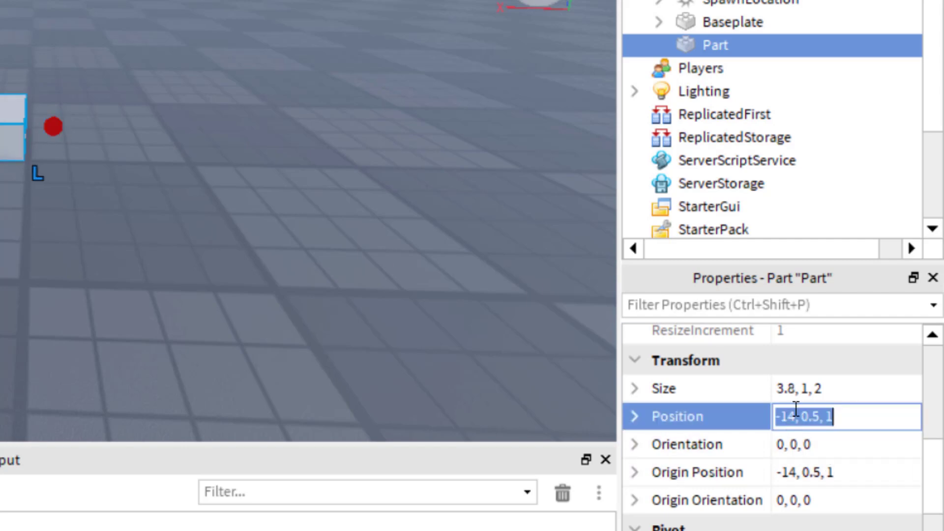
{"action": "left_click", "coordinate": [795, 413]}
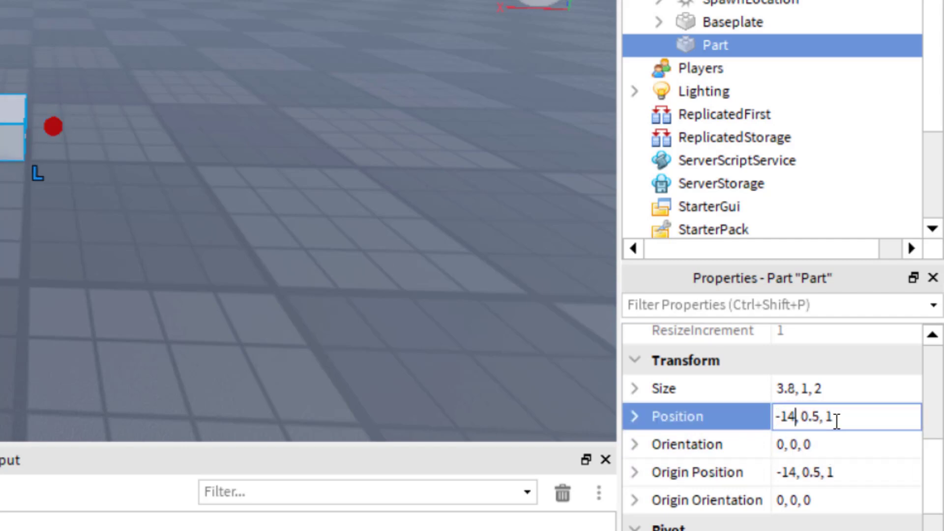
{"action": "key", "text": "BackSpace"}
{"action": "type", "text": "5"}
{"action": "key", "text": "Return"}
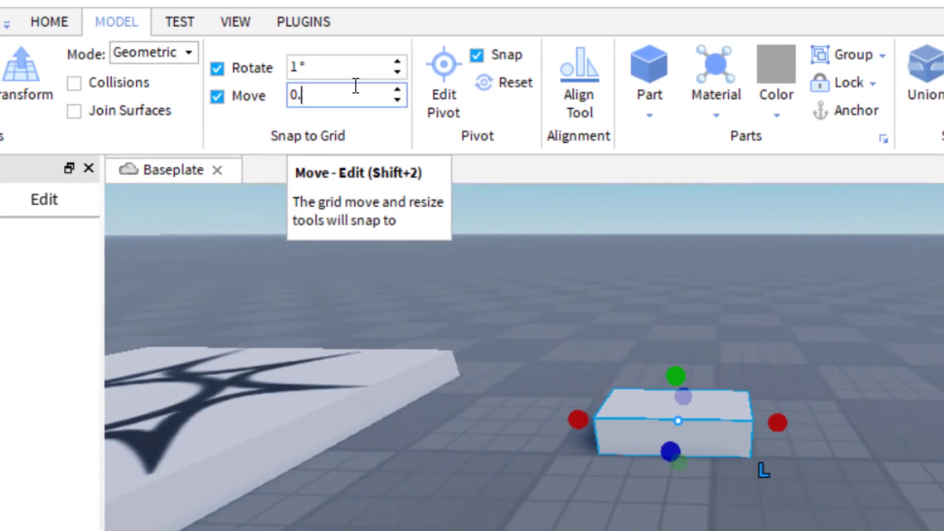
Step: Set the Move snap to 0.05 studs, narrow the part into a thin slab and lengthen it upward
{"action": "type", "text": "05"}
{"action": "key", "text": "Return"}
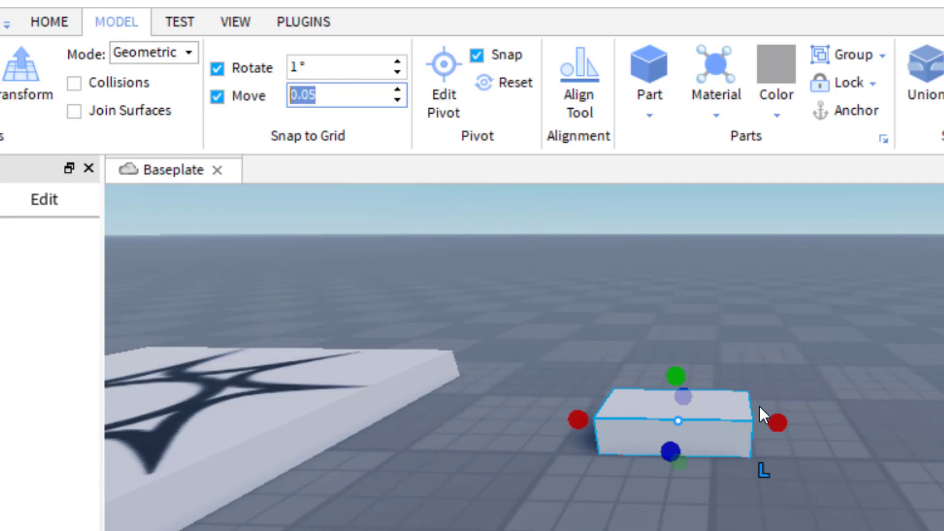
{"action": "left_click_drag", "start_coordinate": [775, 429], "coordinate": [624, 445]}
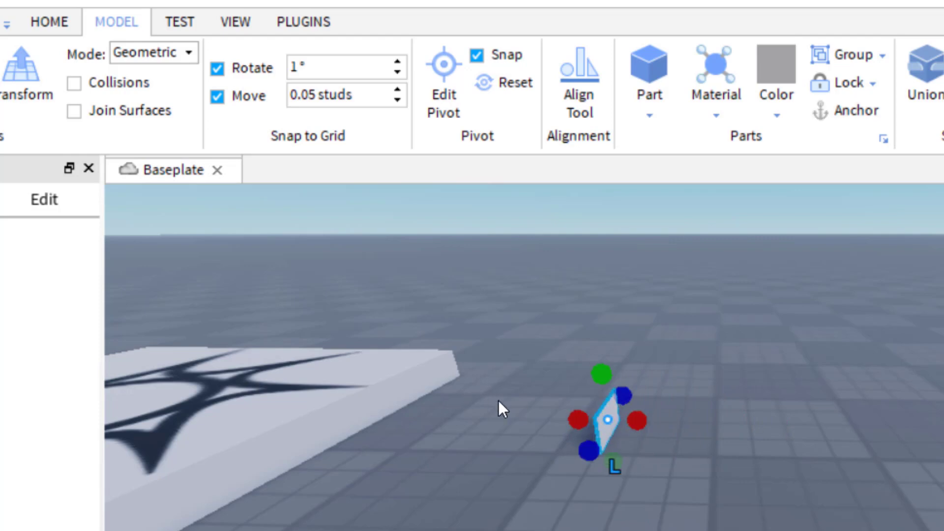
{"action": "key", "text": "s"}
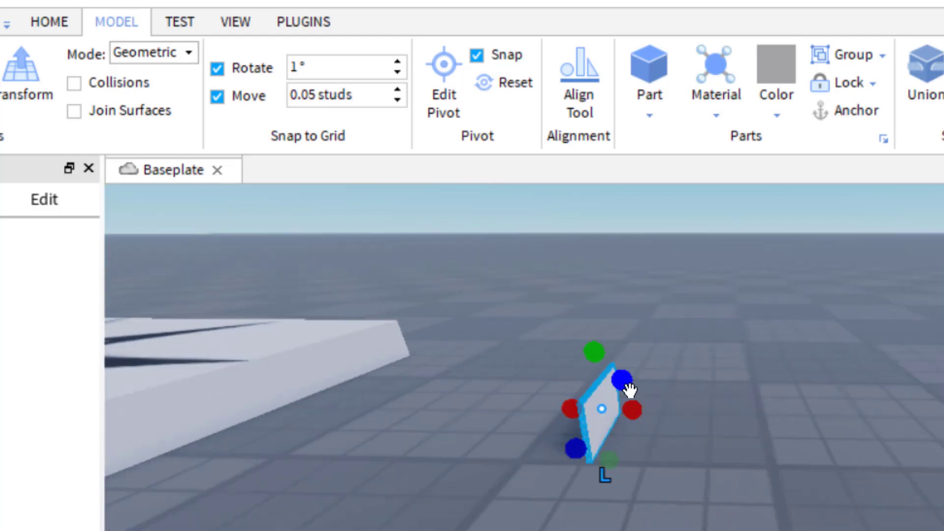
{"action": "left_click_drag", "start_coordinate": [623, 380], "coordinate": [655, 352]}
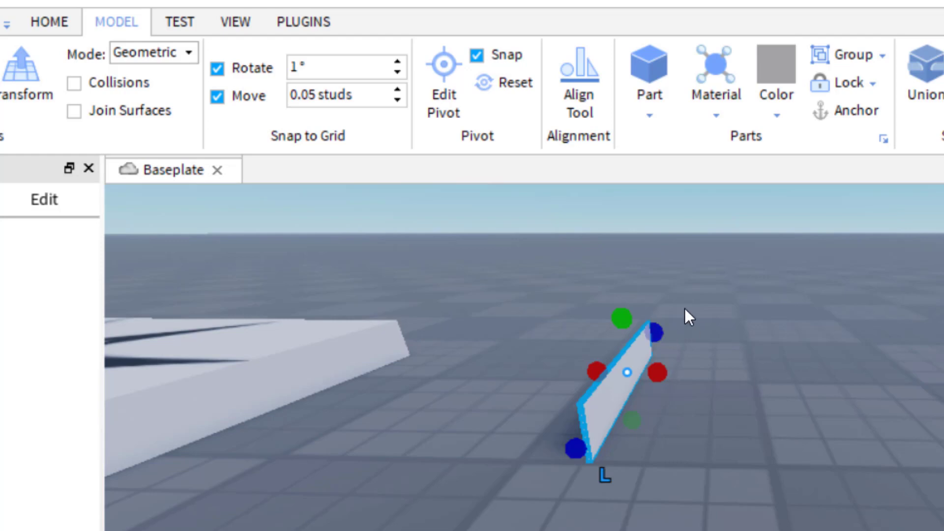
Step: Set the Move snap to 0.125 studs and widen the thin part into a long box
{"action": "left_click", "coordinate": [359, 97]}
{"action": "type", "text": ".1"}
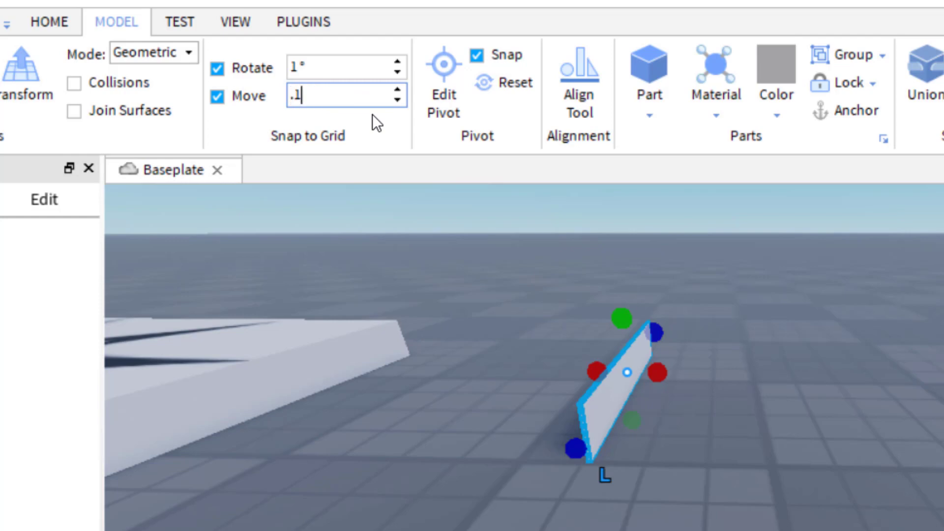
{"action": "type", "text": "25"}
{"action": "key", "text": "Return"}
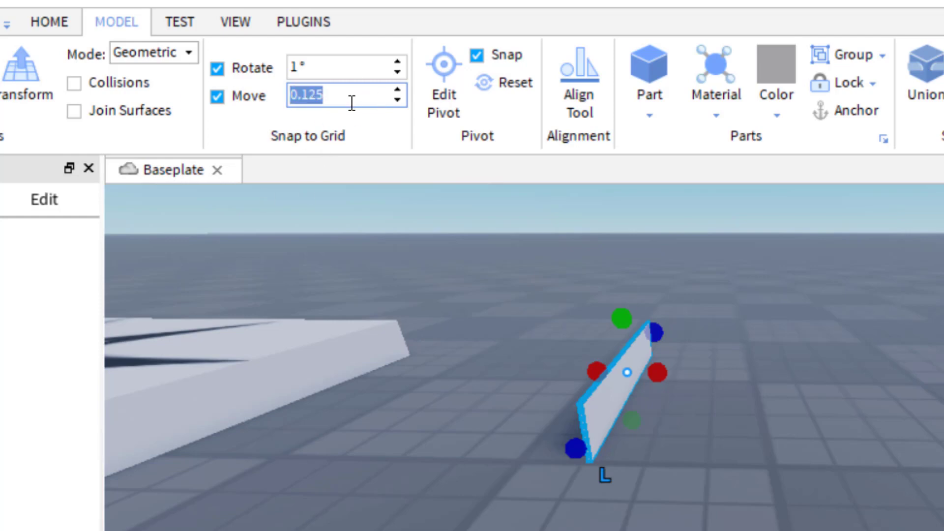
{"action": "left_click_drag", "start_coordinate": [658, 372], "coordinate": [688, 378]}
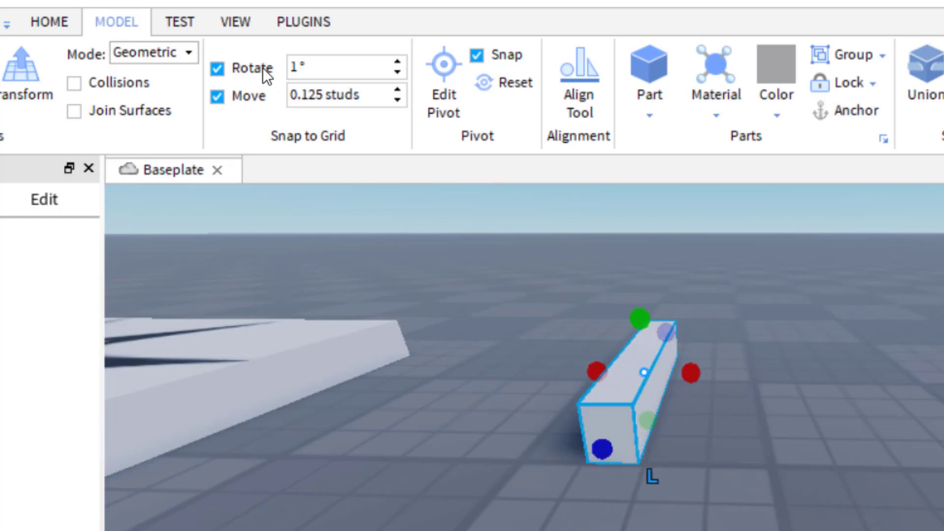
Step: Tilt the part and spin it around its vertical axis with the Rotate tool
{"action": "key", "text": "ctrl+4"}
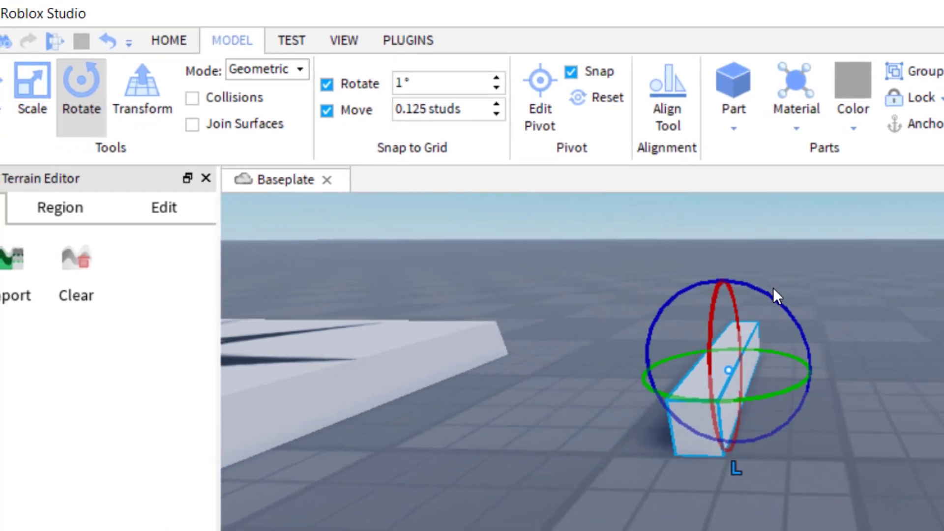
{"action": "left_click_drag", "start_coordinate": [695, 288], "coordinate": [695, 287]}
{"action": "left_click_drag", "start_coordinate": [776, 290], "coordinate": [775, 291]}
{"action": "left_click_drag", "start_coordinate": [817, 377], "coordinate": [756, 384]}
Step: Set the Rotate snap to 18° and turn the part around its vertical axis
{"action": "left_click", "coordinate": [444, 89]}
{"action": "type", "text": "10"}
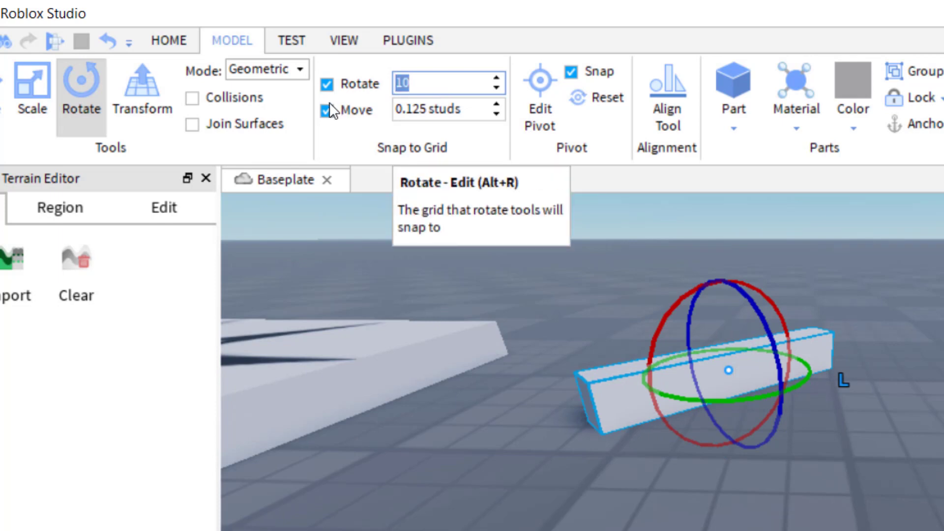
{"action": "left_click_drag", "start_coordinate": [666, 399], "coordinate": [772, 400]}
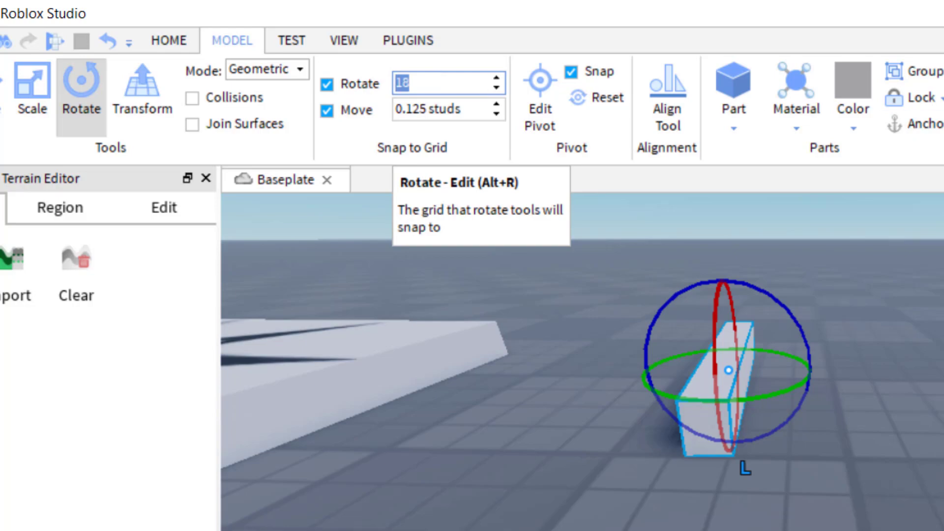
{"action": "mouse_move", "coordinate": [767, 391]}
{"action": "left_mouse_down"}
{"action": "mouse_move", "coordinate": [811, 423]}
{"action": "mouse_move", "coordinate": [776, 393]}
{"action": "left_mouse_up"}
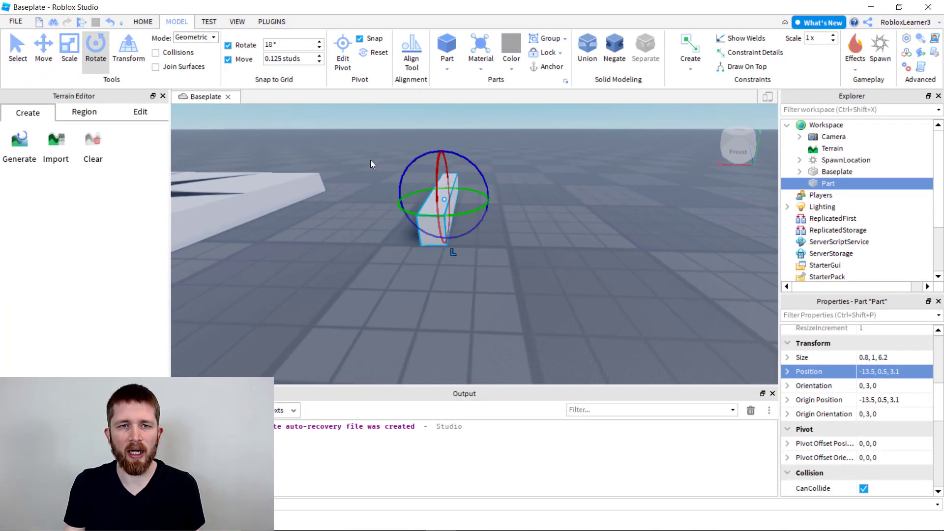